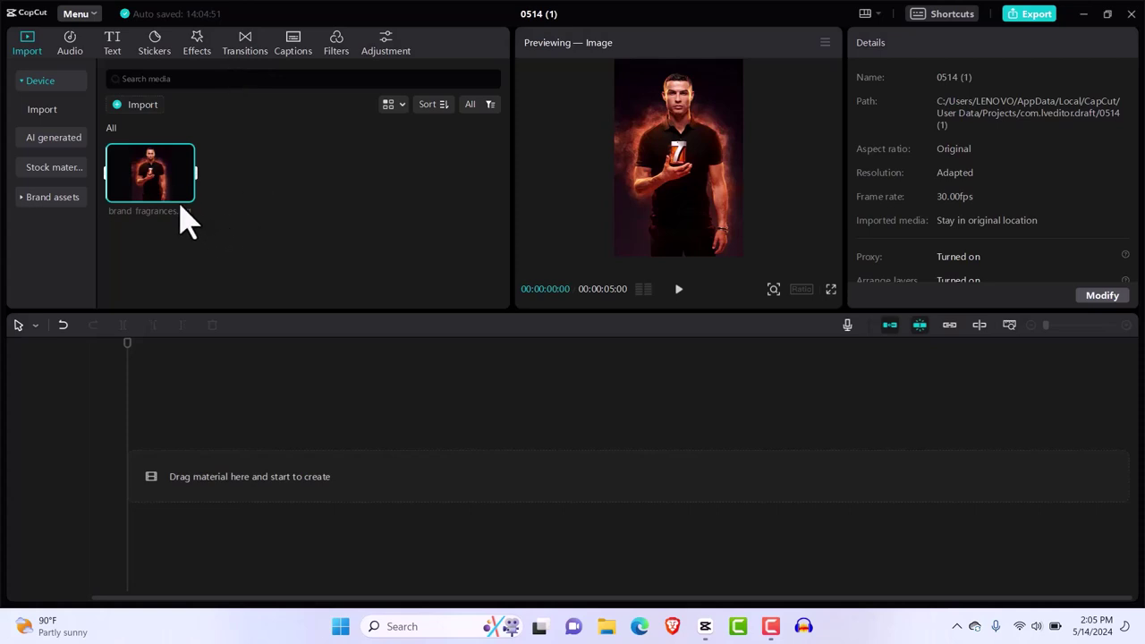
# - Add brand_fragrances.jpg from the media panel to the timeline as a 5-second clip
pyautogui.moveTo(184, 217)
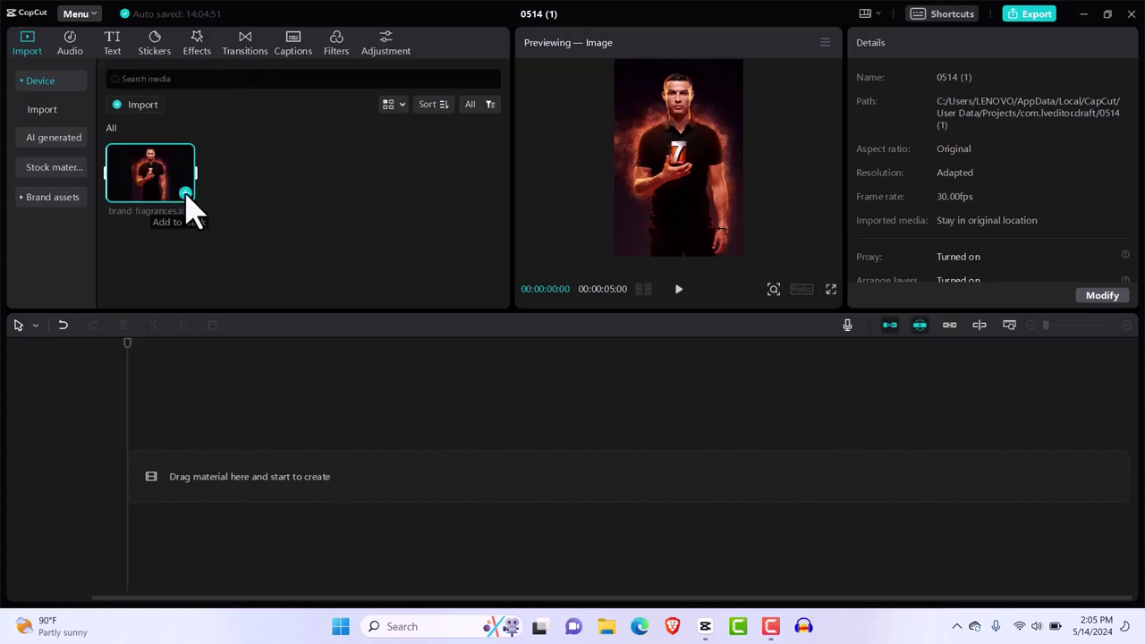
pyautogui.click(185, 193)
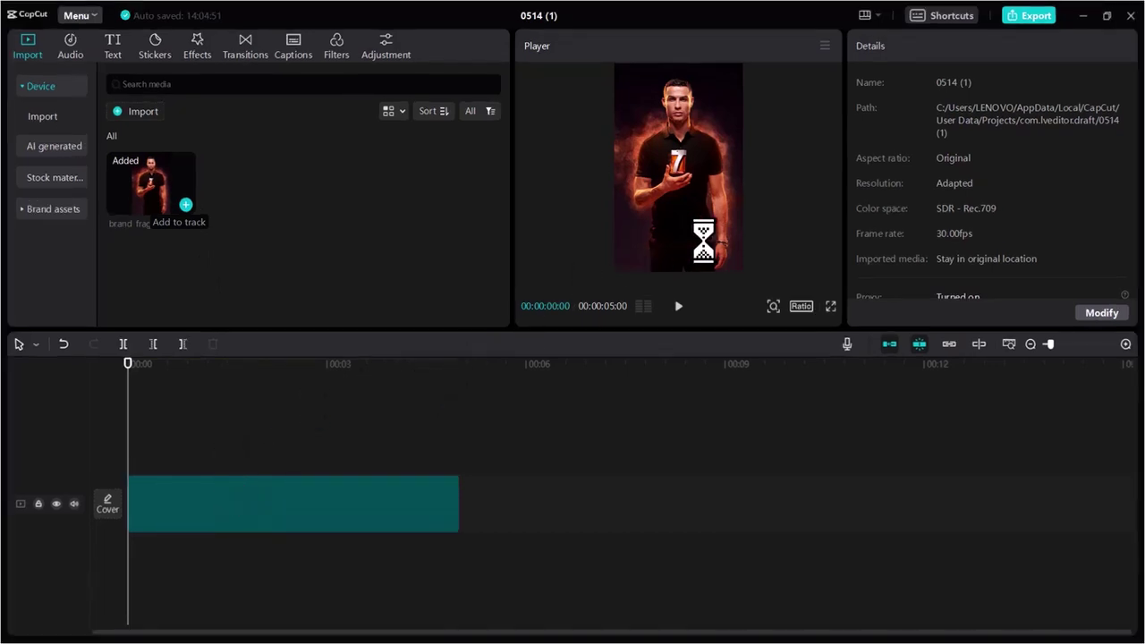
# - Apply a Mirror mask to the image clip and zoom the preview out to see it
pyautogui.click(273, 515)
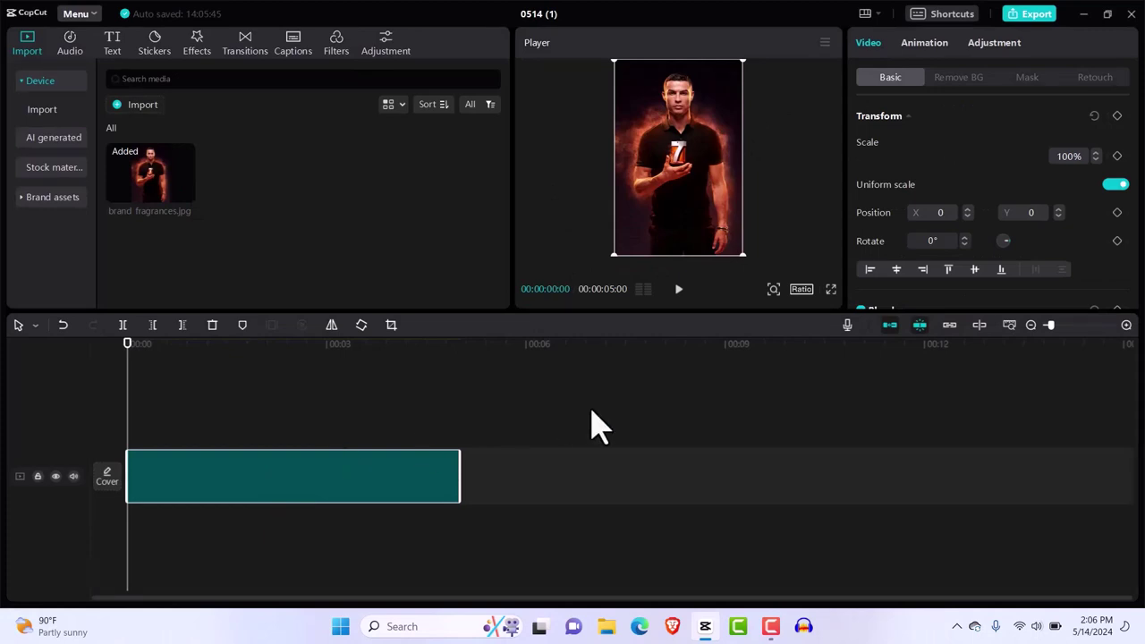
pyautogui.click(1027, 79)
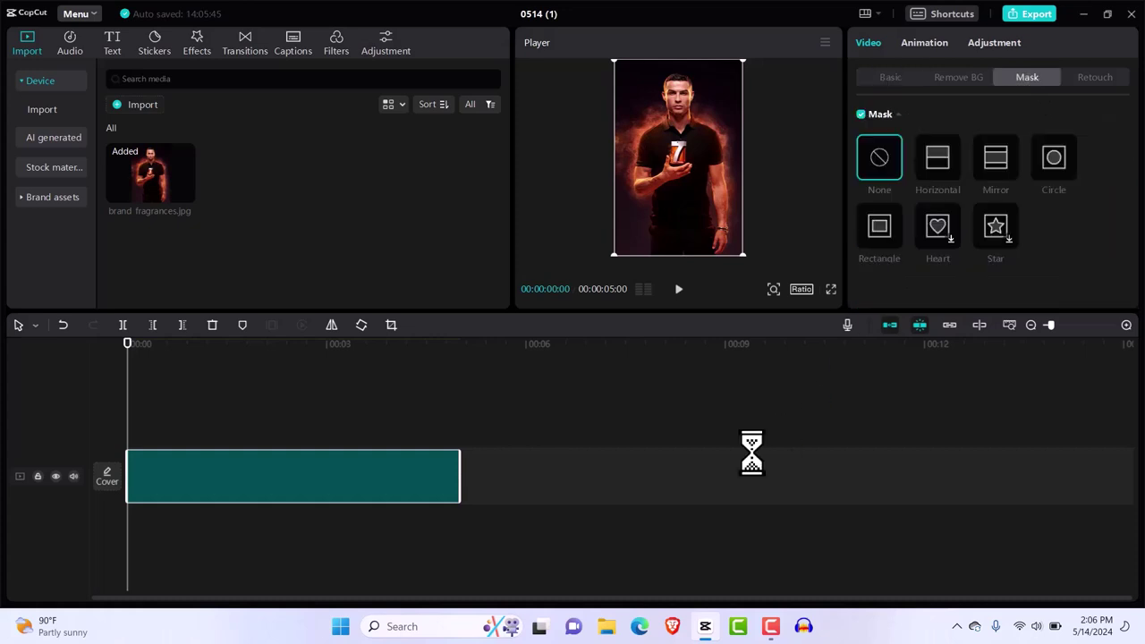
pyautogui.click(1000, 170)
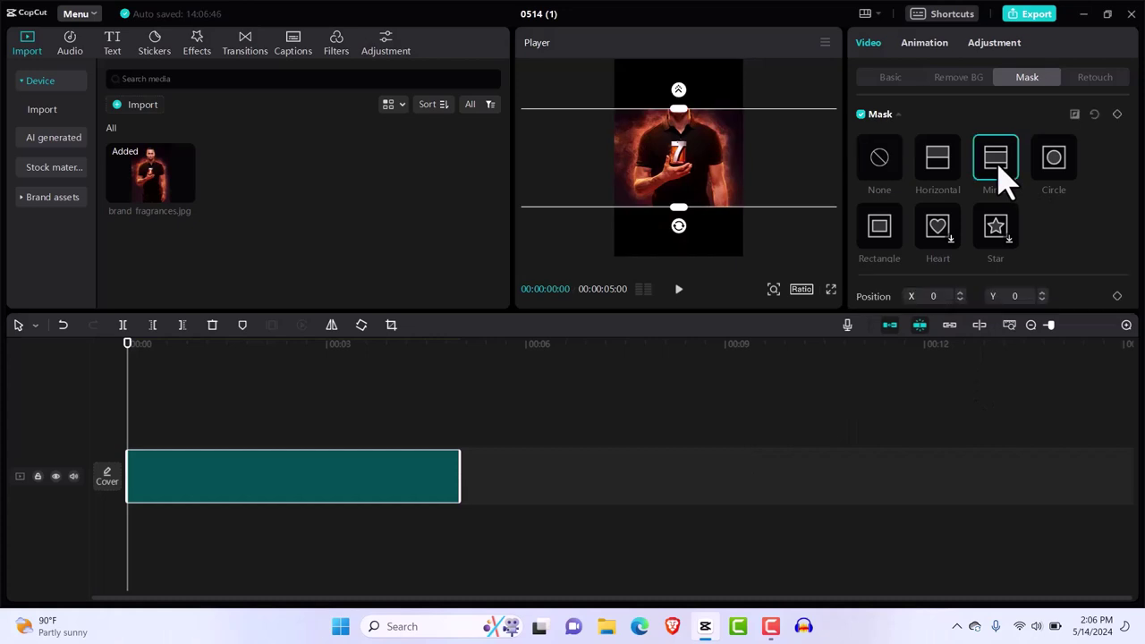
pyautogui.click(775, 293)
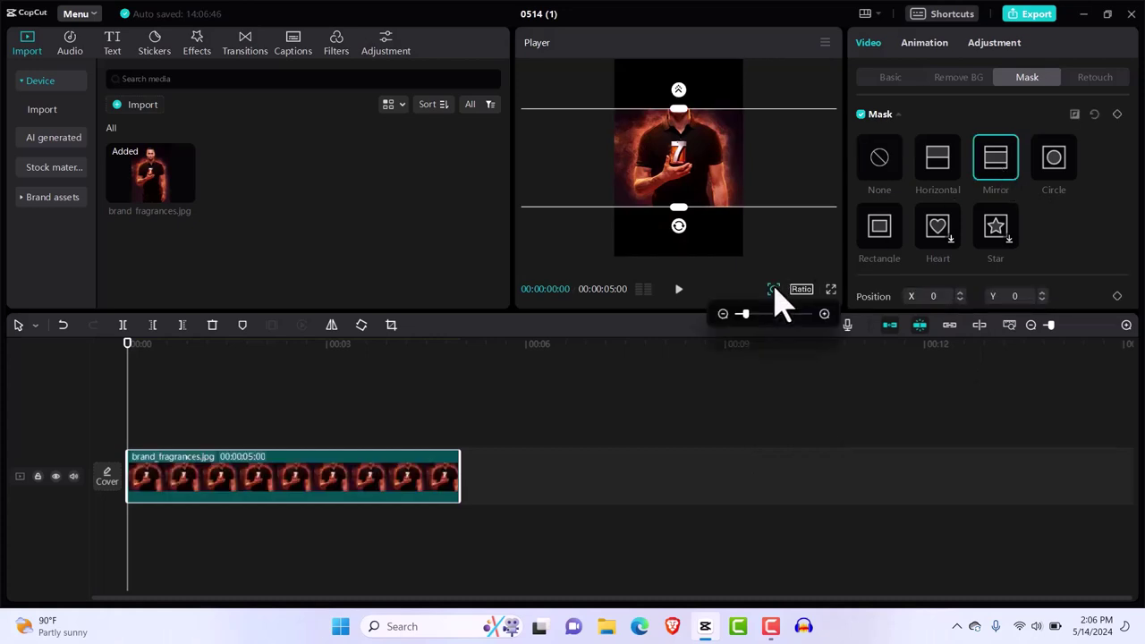
pyautogui.click(727, 314)
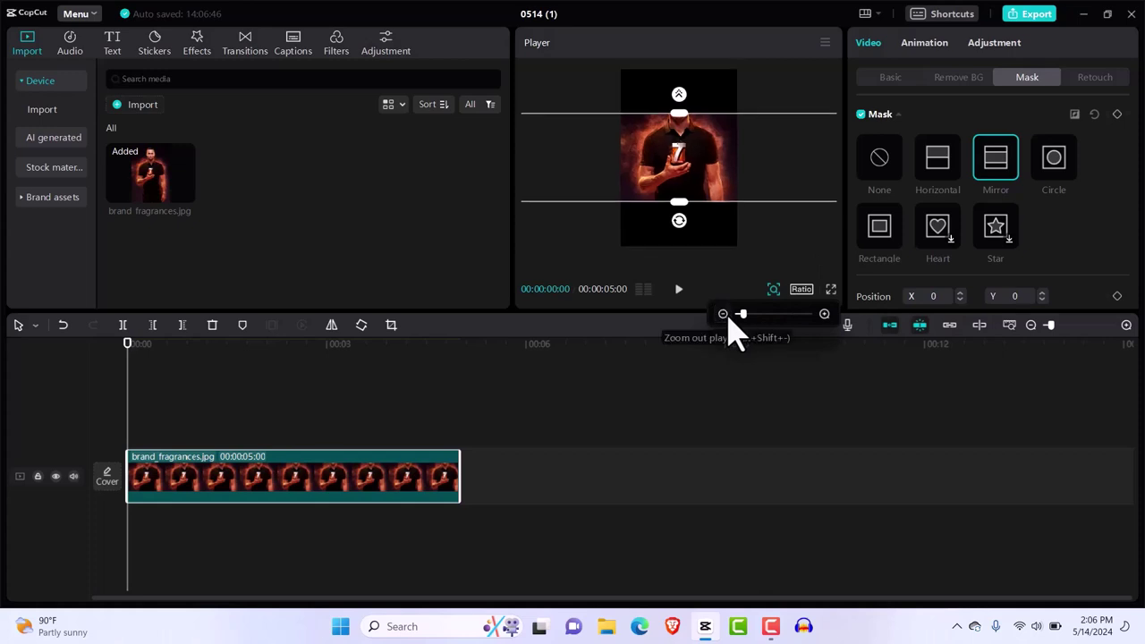
pyautogui.click(724, 314)
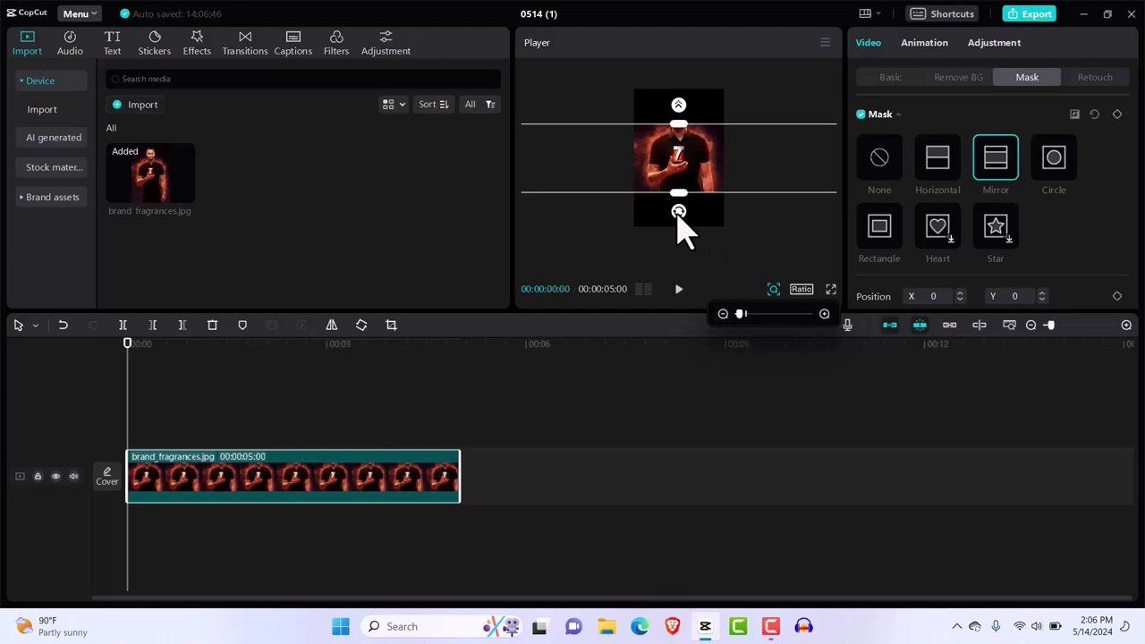
# - Tilt the mirror band diagonally, narrow and feather it, then move it to X -525, Y 805
pyautogui.moveTo(679, 216); pyautogui.dragTo(704, 192)
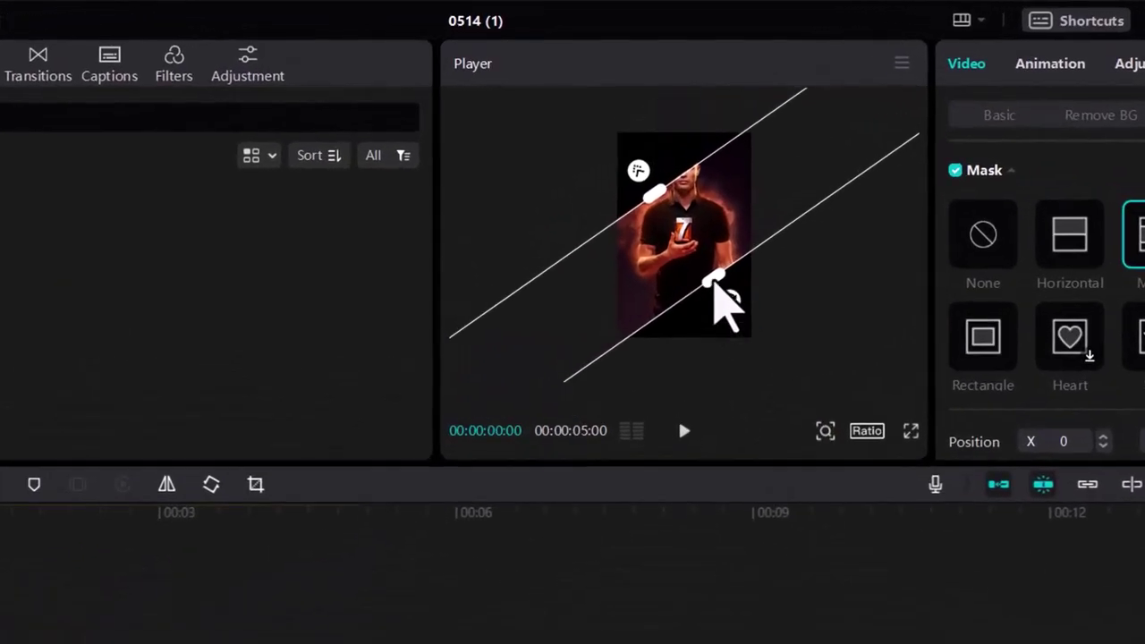
pyautogui.moveTo(715, 286); pyautogui.dragTo(694, 259)
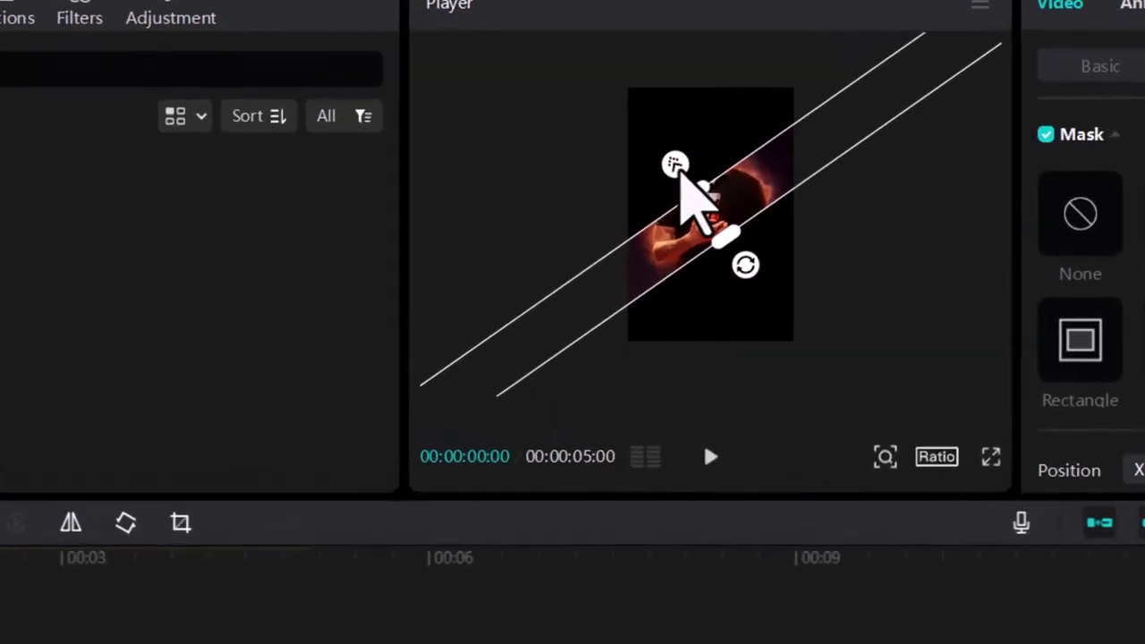
pyautogui.moveTo(680, 159); pyautogui.dragTo(666, 138)
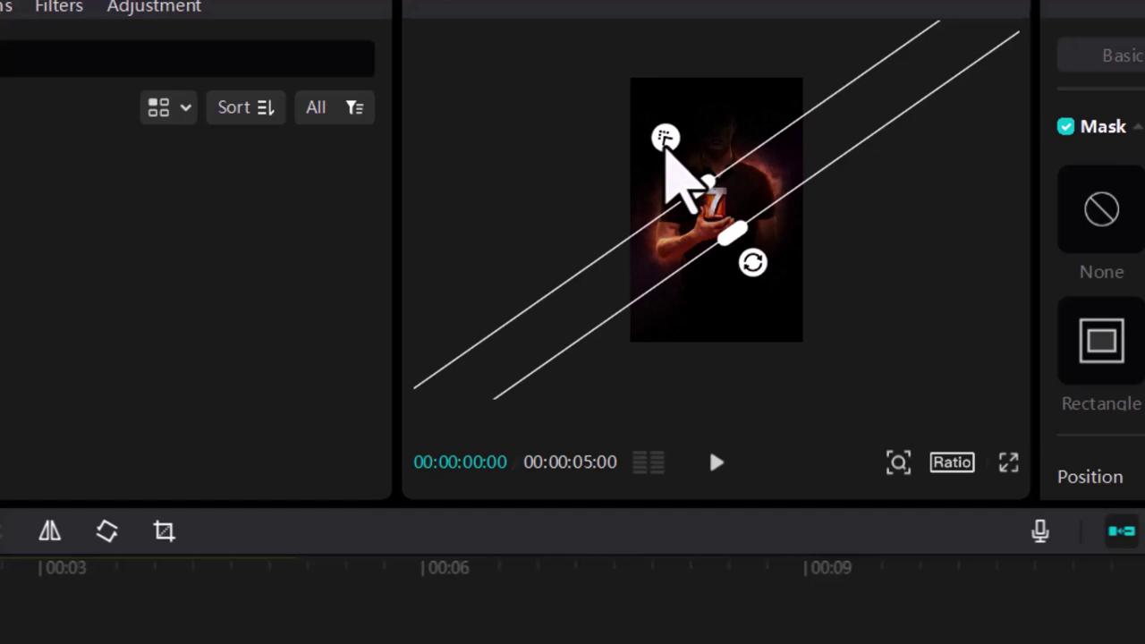
pyautogui.moveTo(764, 184); pyautogui.dragTo(666, 55)
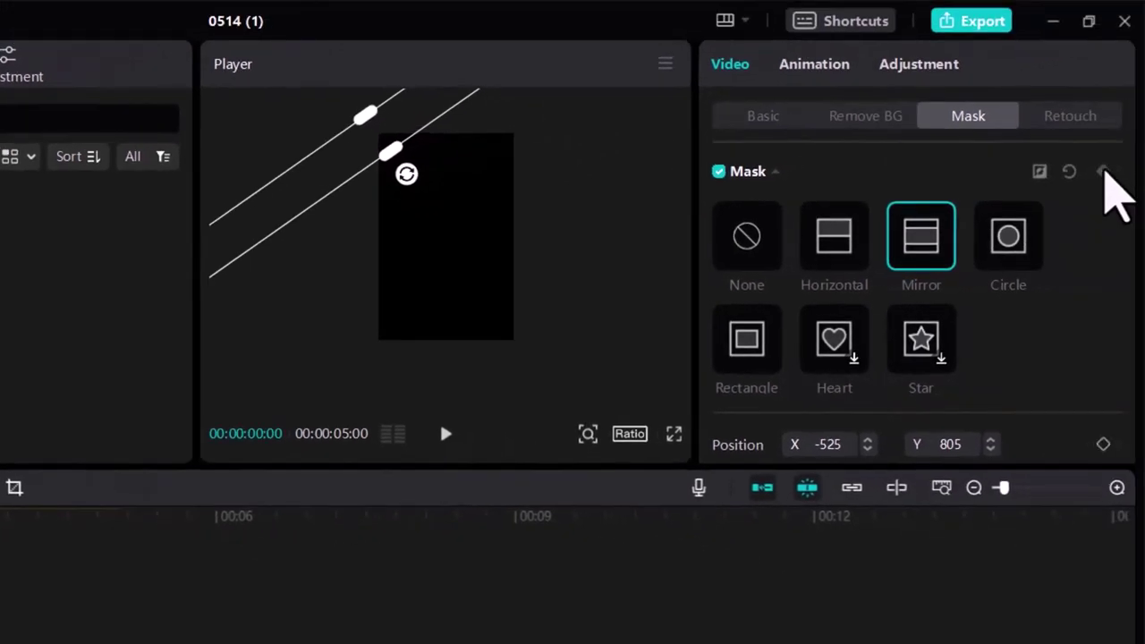
# - Keyframe the mask at 00:00, then move it to X 525, Y -805 at the 5-second mark
pyautogui.click(1104, 171)
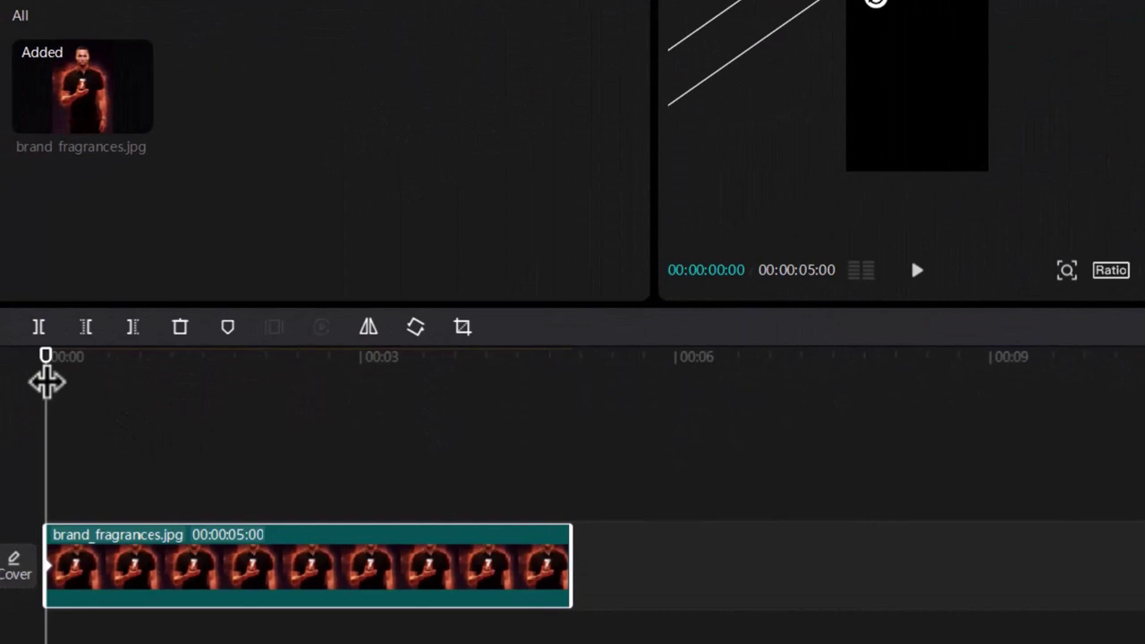
pyautogui.moveTo(46, 382); pyautogui.dragTo(570, 431)
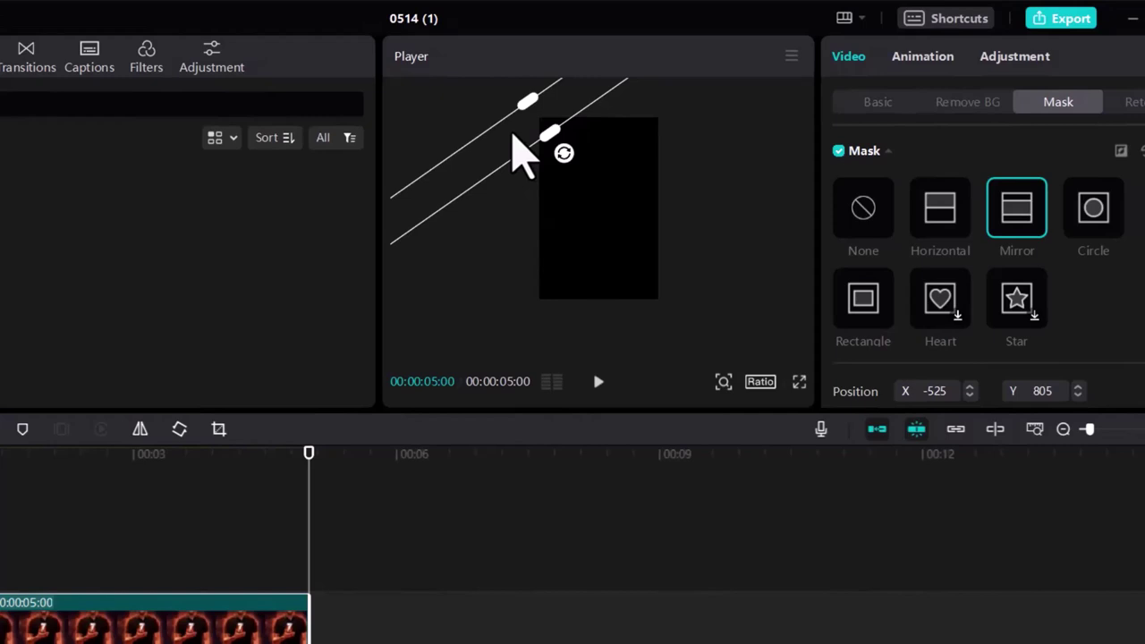
pyautogui.moveTo(512, 136); pyautogui.dragTo(669, 329)
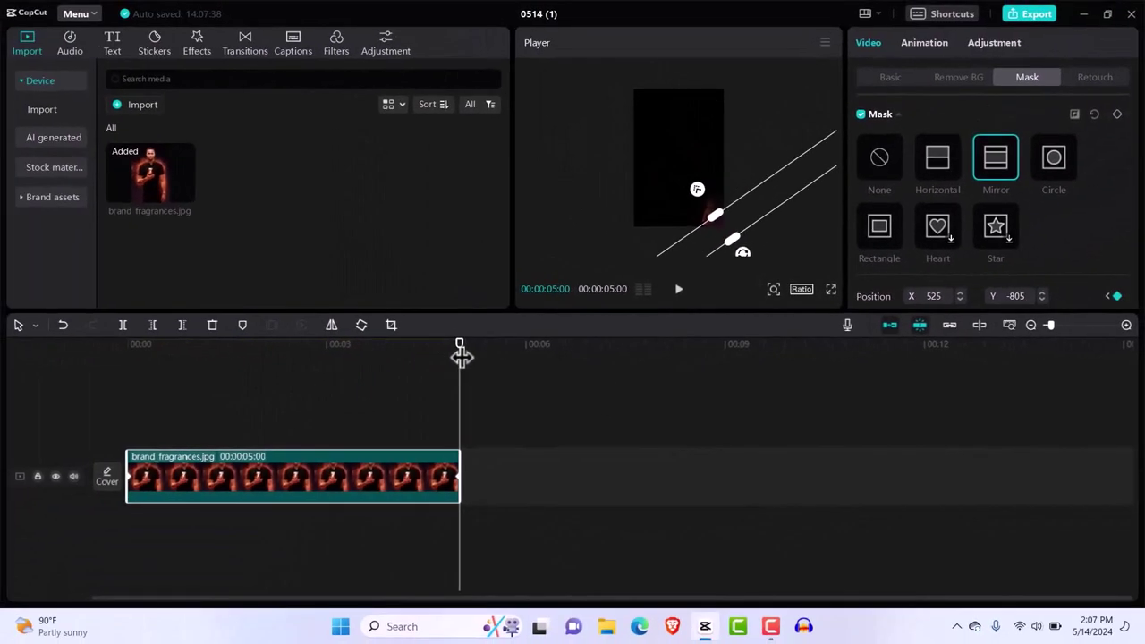
pyautogui.moveTo(459, 356); pyautogui.dragTo(77, 378)
# - Play back the diagonal mask sweep from 00:00, then return the playhead to the start
pyautogui.click(151, 426)
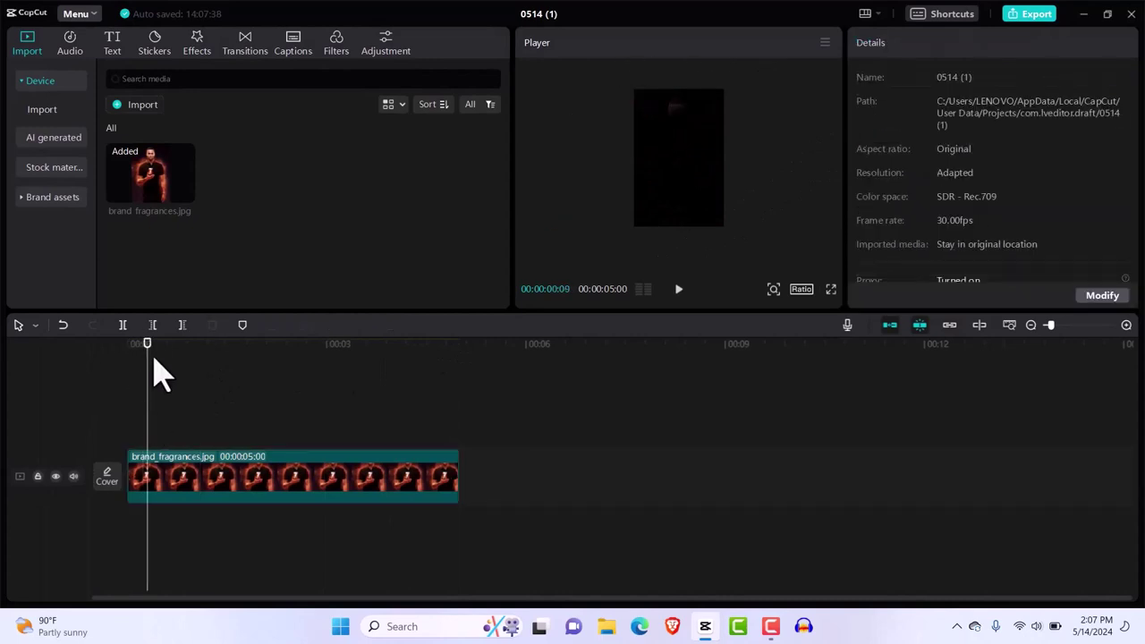
pyautogui.moveTo(149, 356); pyautogui.dragTo(113, 359)
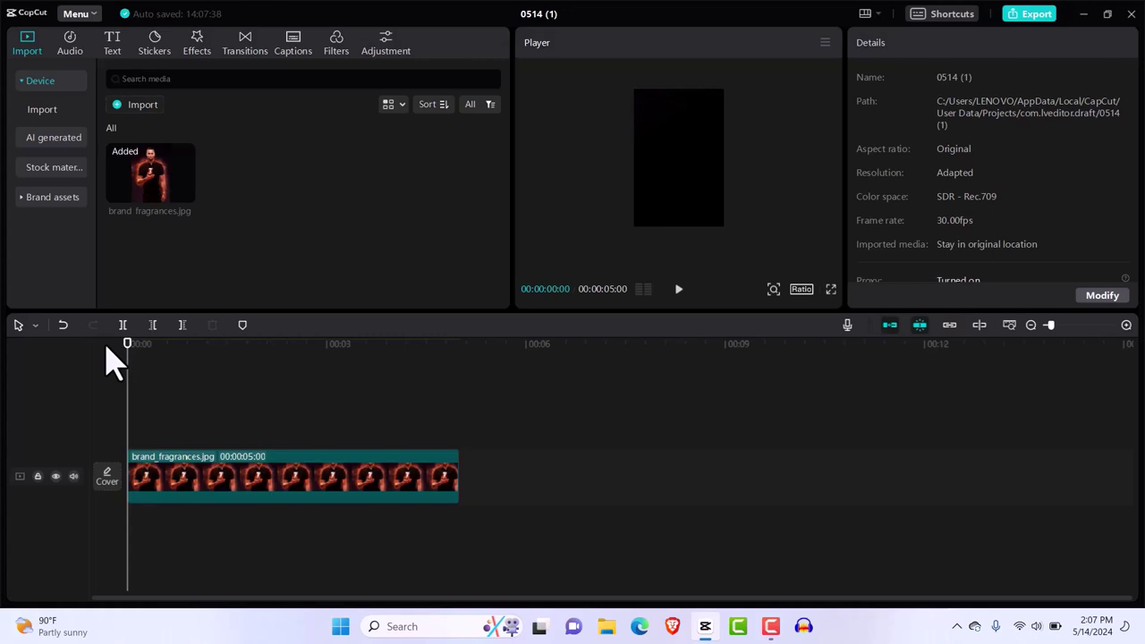
pyautogui.press('space')
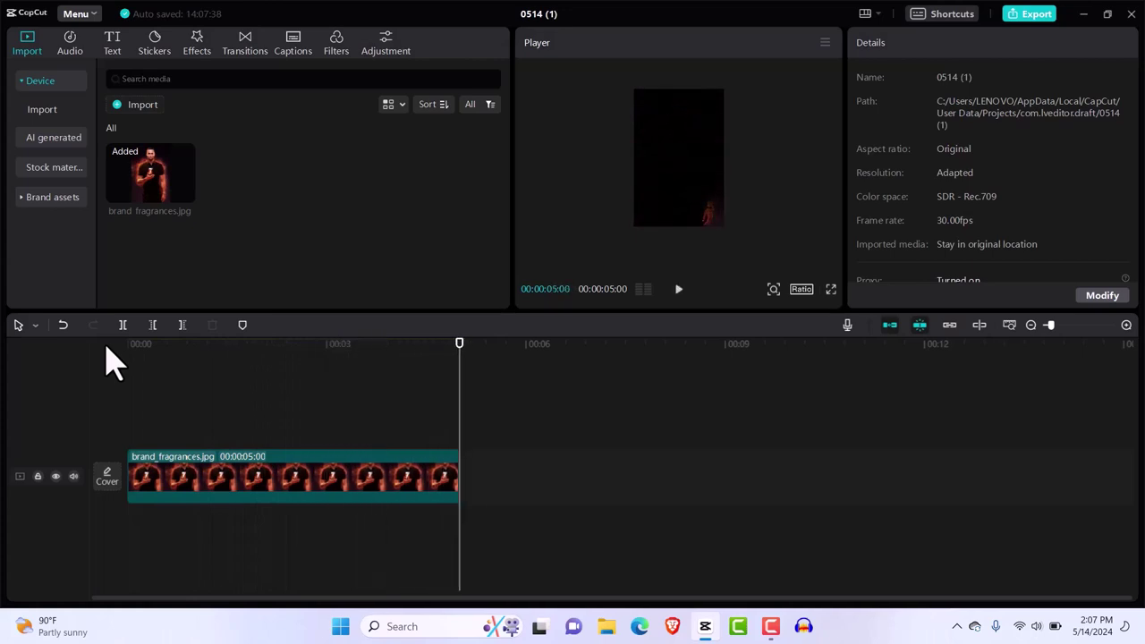
pyautogui.moveTo(460, 347); pyautogui.dragTo(154, 367)
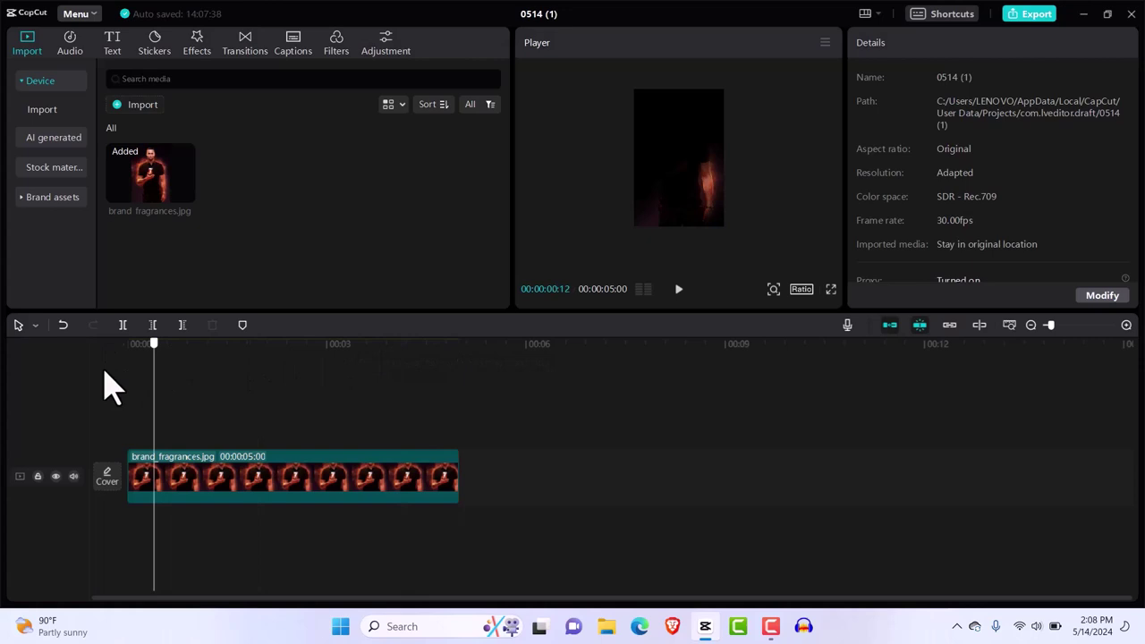
pyautogui.click(106, 387)
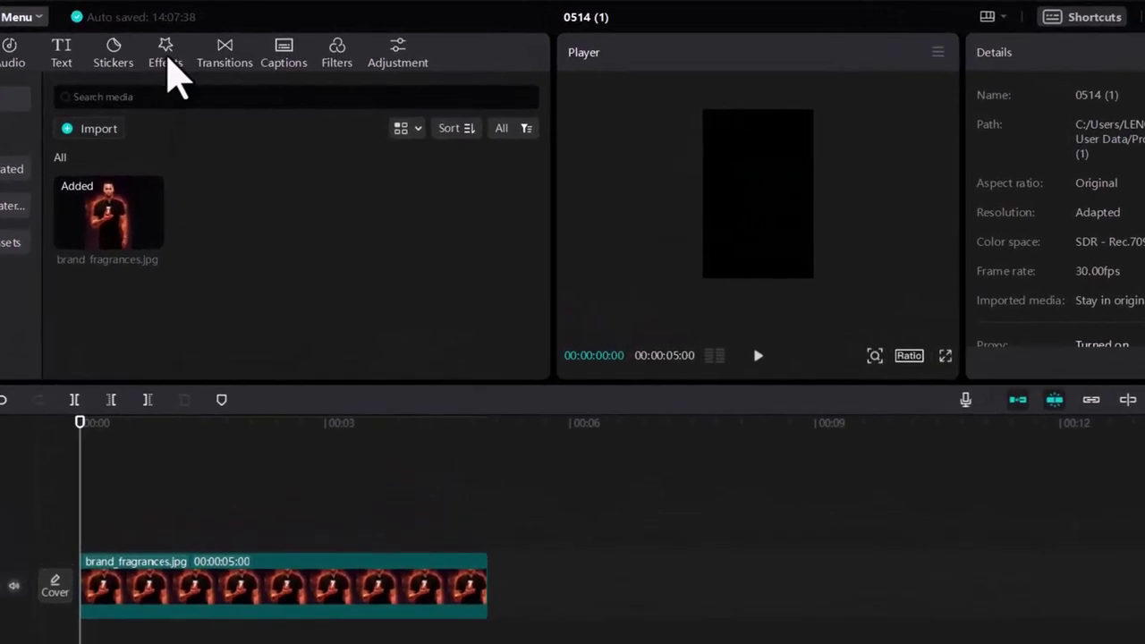
# - Add the Blu-ray Scanning effect from Trending onto the image clip
pyautogui.click(166, 58)
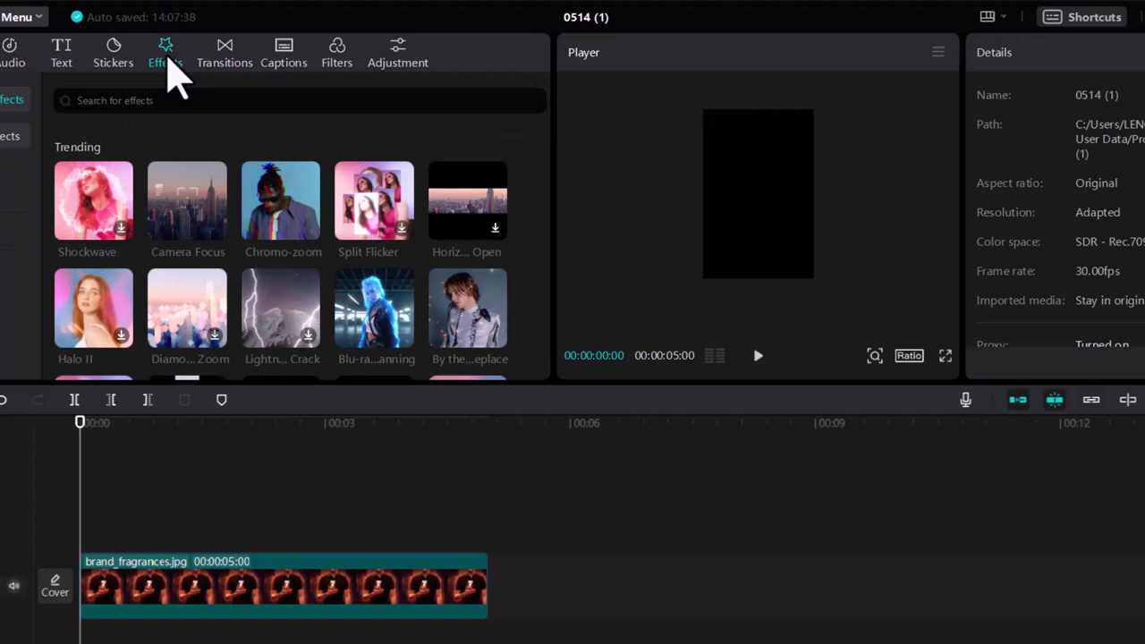
pyautogui.moveTo(376, 324)
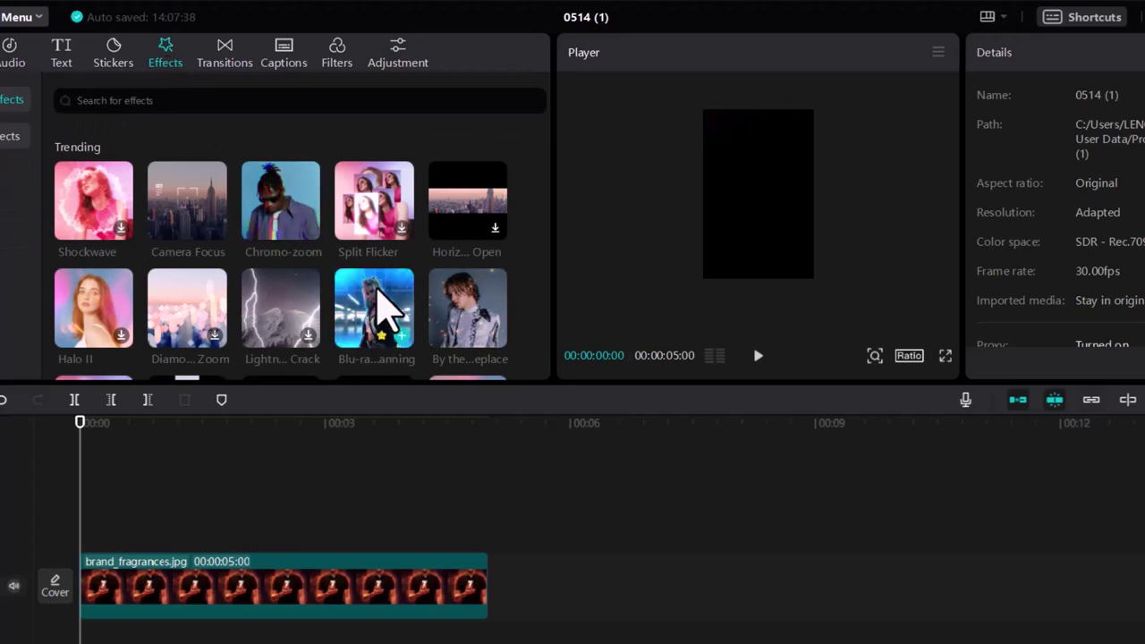
pyautogui.moveTo(377, 290); pyautogui.dragTo(338, 495)
pyautogui.click(116, 437)
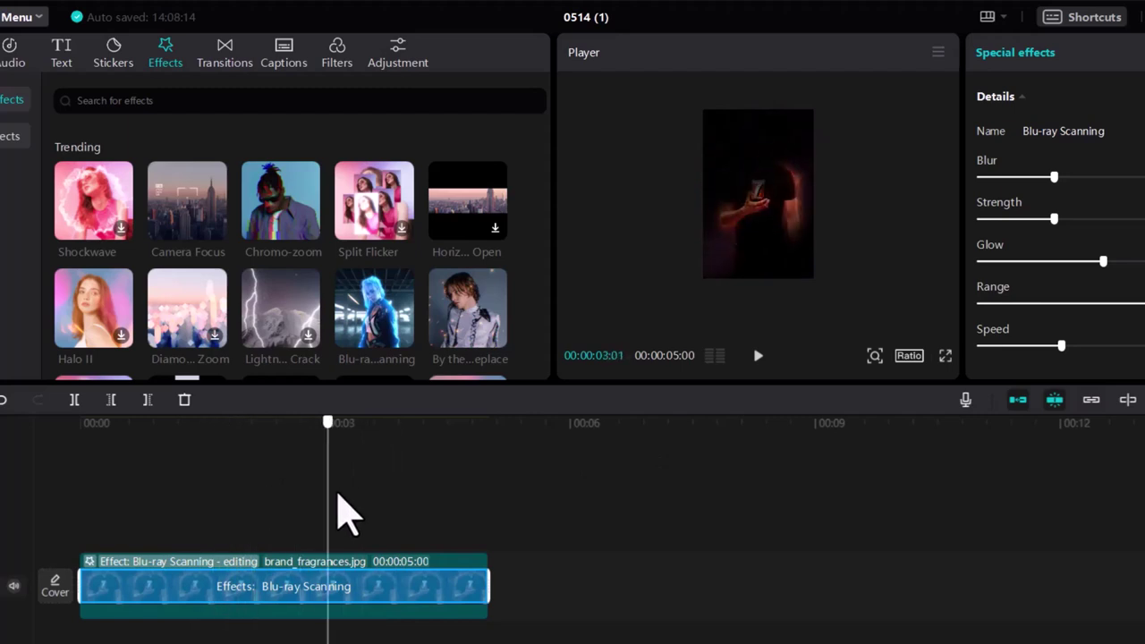
# - Apply the By the Fireplace effect across the clip and scrub to preview both effects
pyautogui.moveTo(327, 439); pyautogui.dragTo(0, 511)
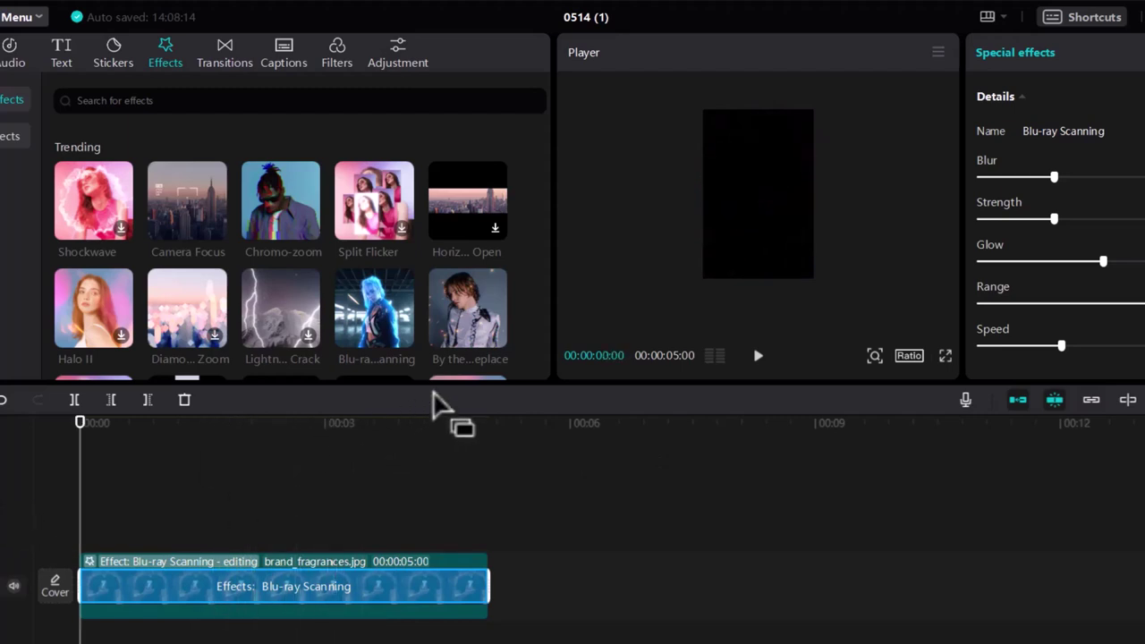
pyautogui.moveTo(465, 327); pyautogui.dragTo(92, 542)
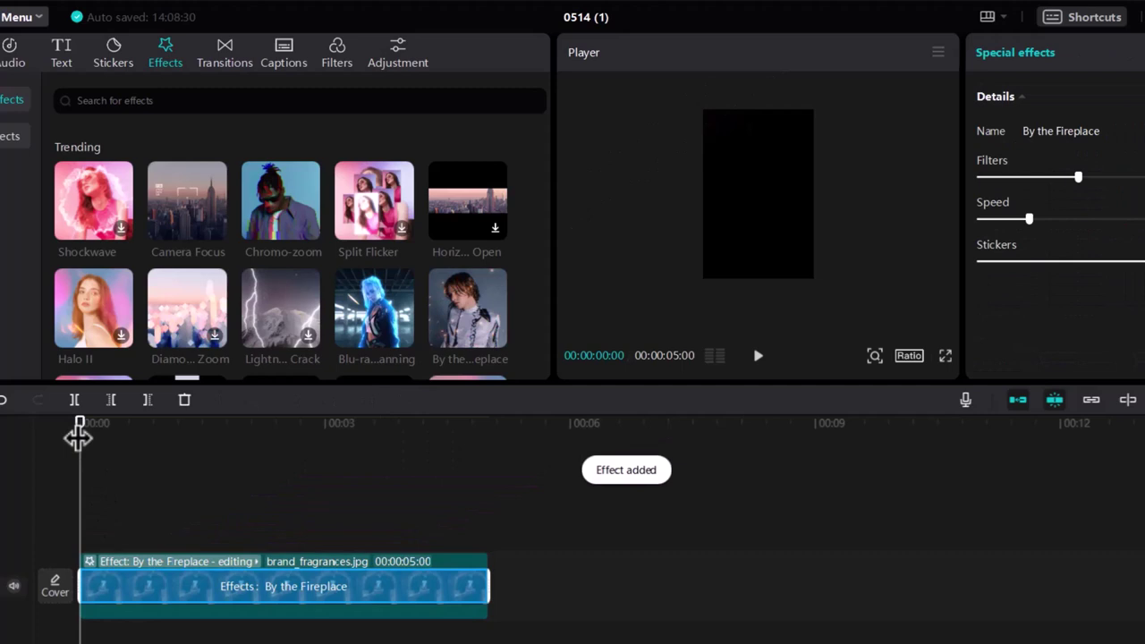
pyautogui.moveTo(78, 436); pyautogui.dragTo(63, 494)
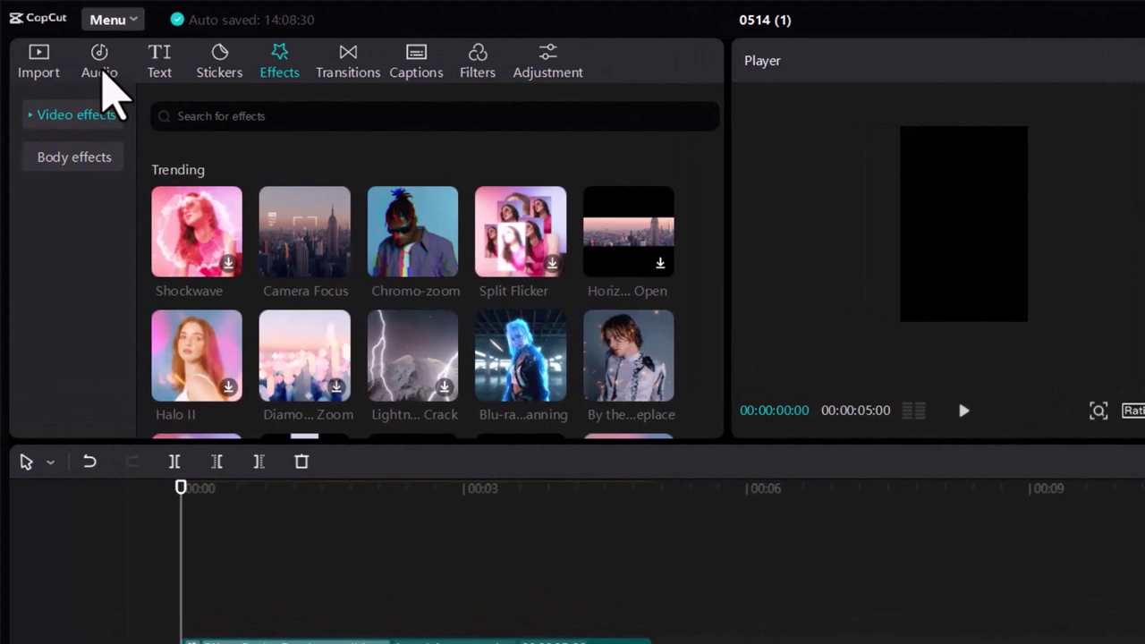
# - Search the music library for 'action' and add Heroic action orchestra(859672) to the timeline
pyautogui.click(100, 64)
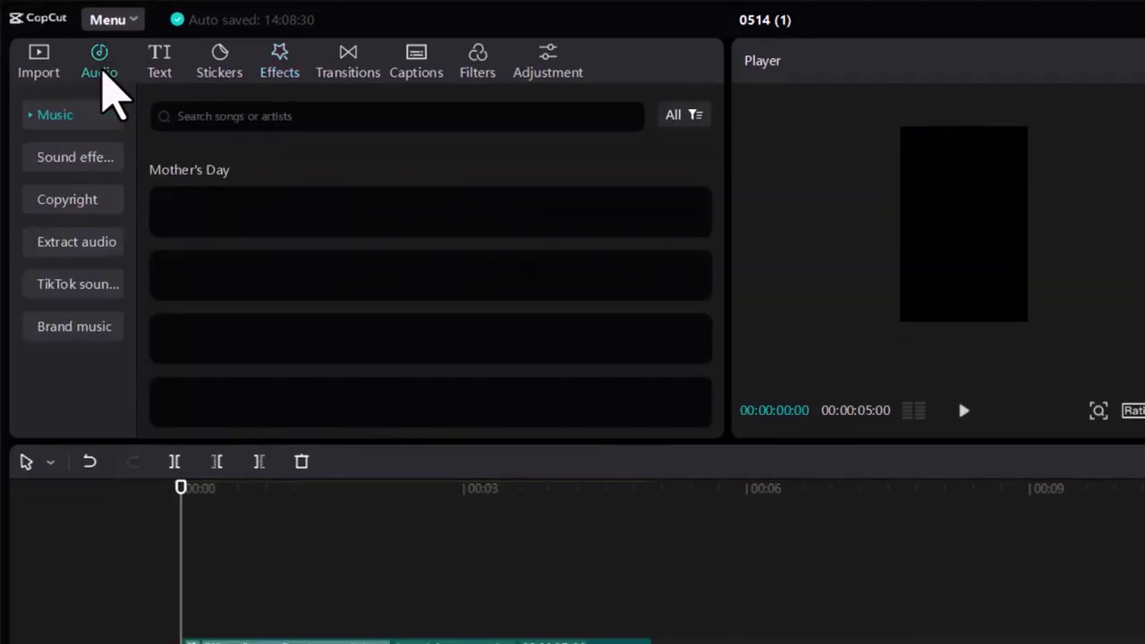
pyautogui.click(236, 116)
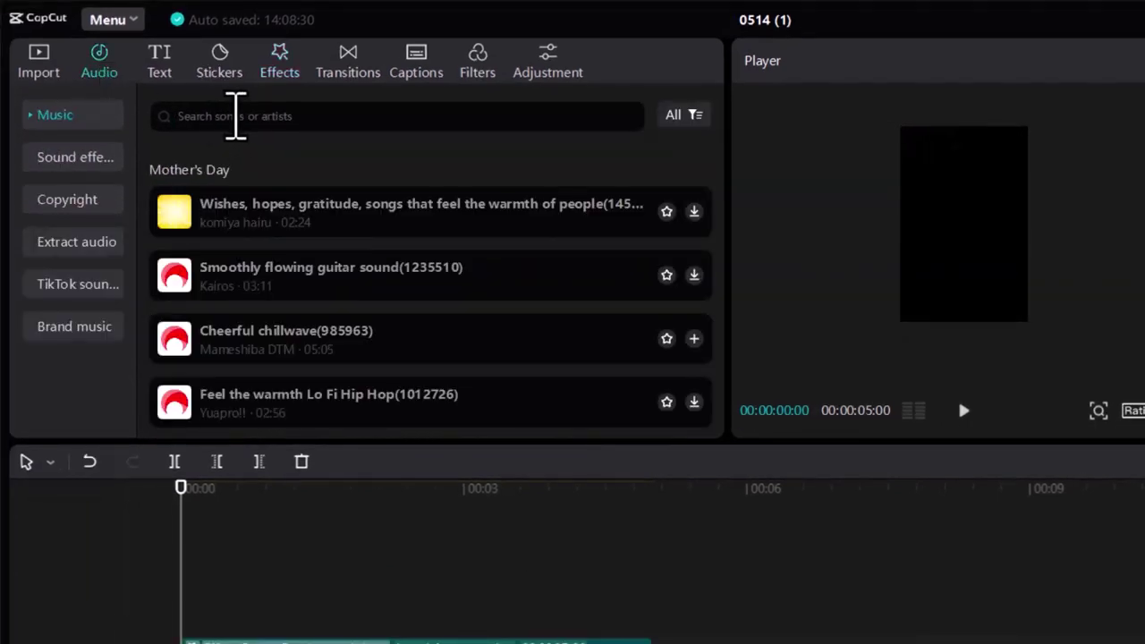
pyautogui.write('action')
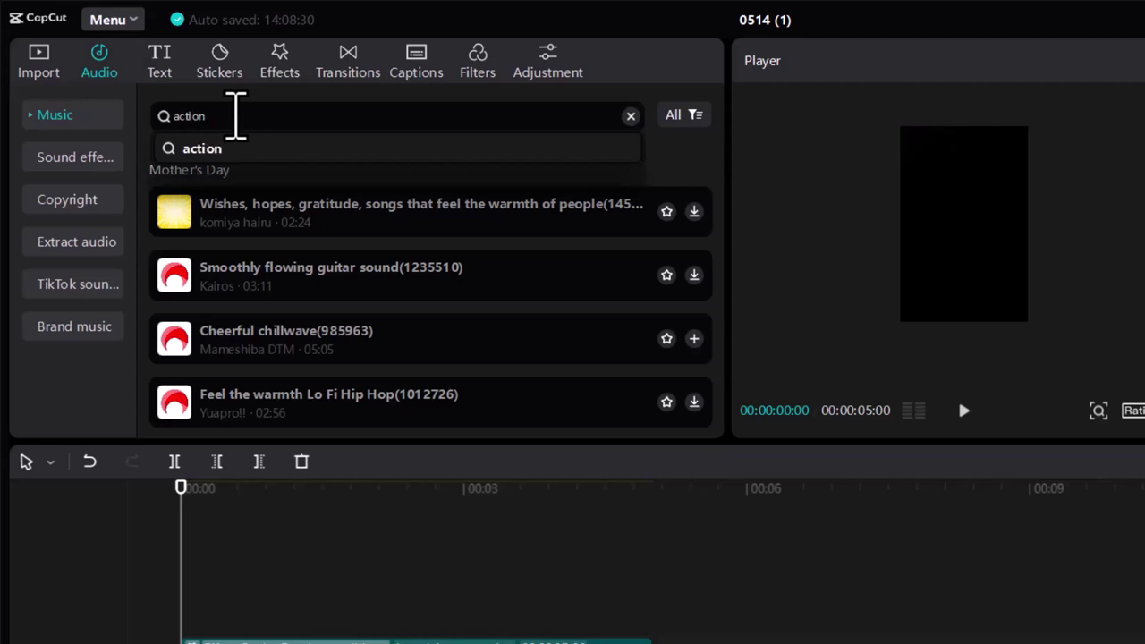
pyautogui.press('Return')
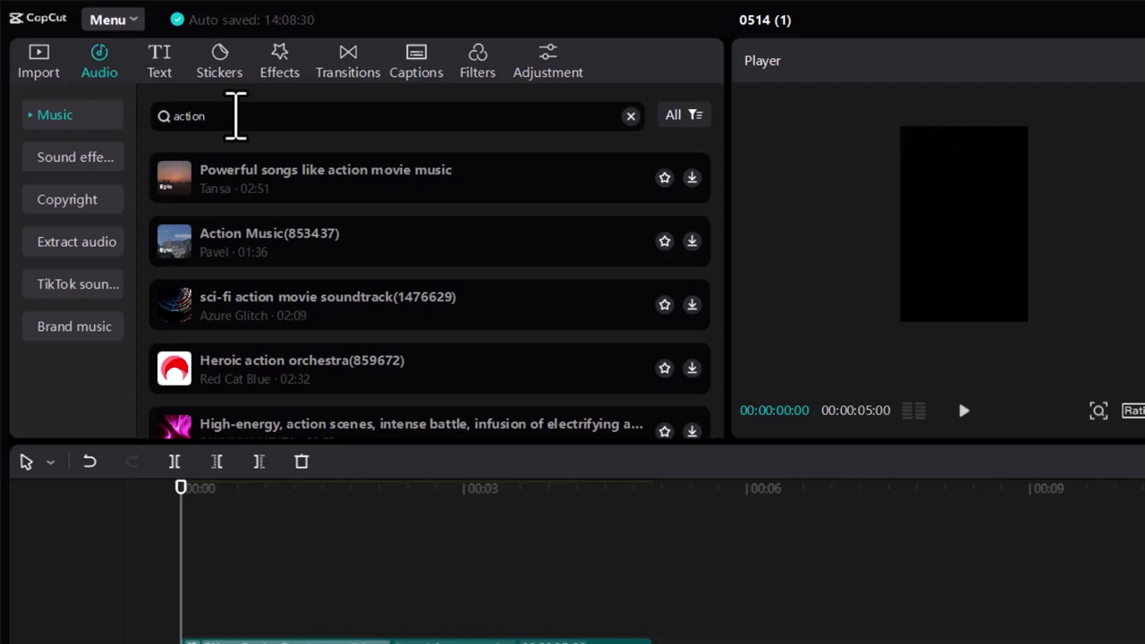
pyautogui.click(224, 374)
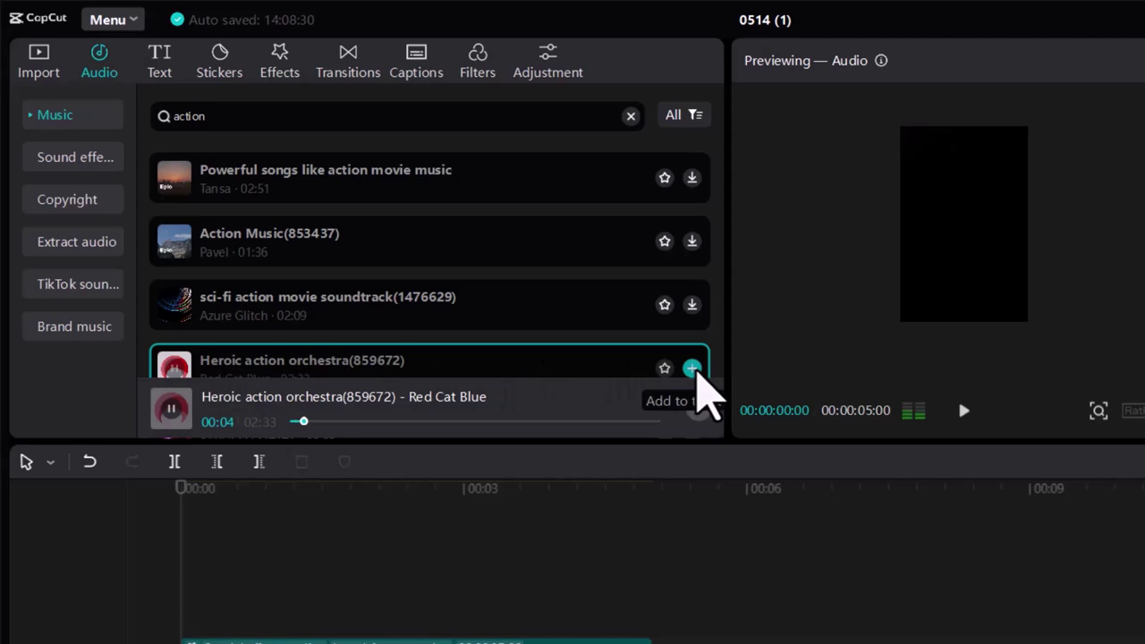
pyautogui.click(692, 368)
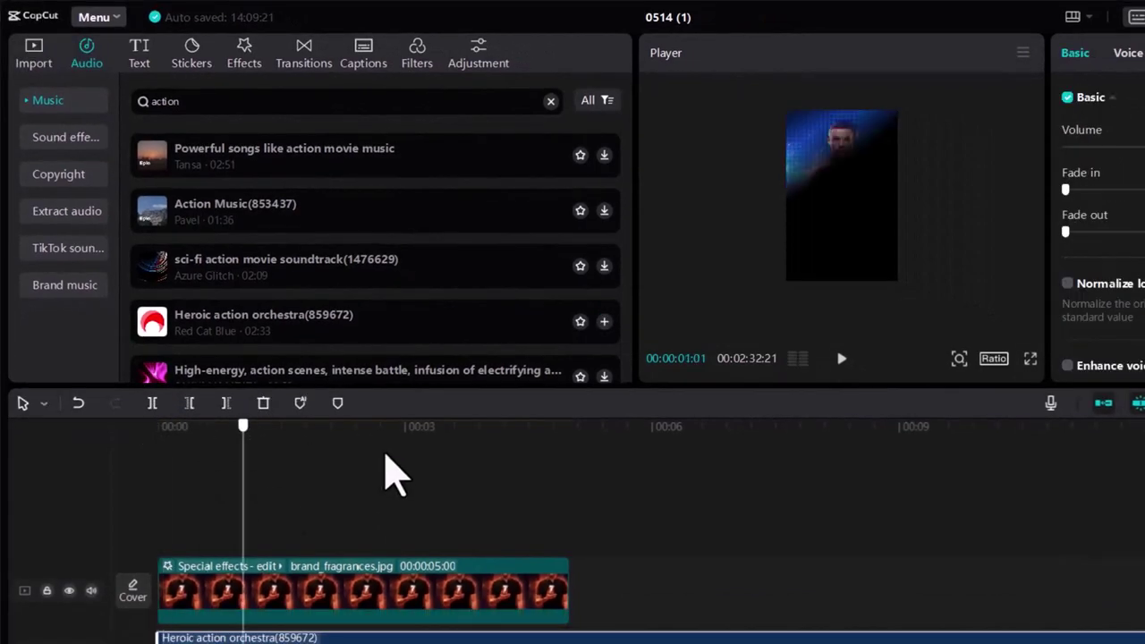
# - Split the music at 00:05 and delete the remainder, so the project runs 0:05
pyautogui.moveTo(386, 455); pyautogui.dragTo(562, 489)
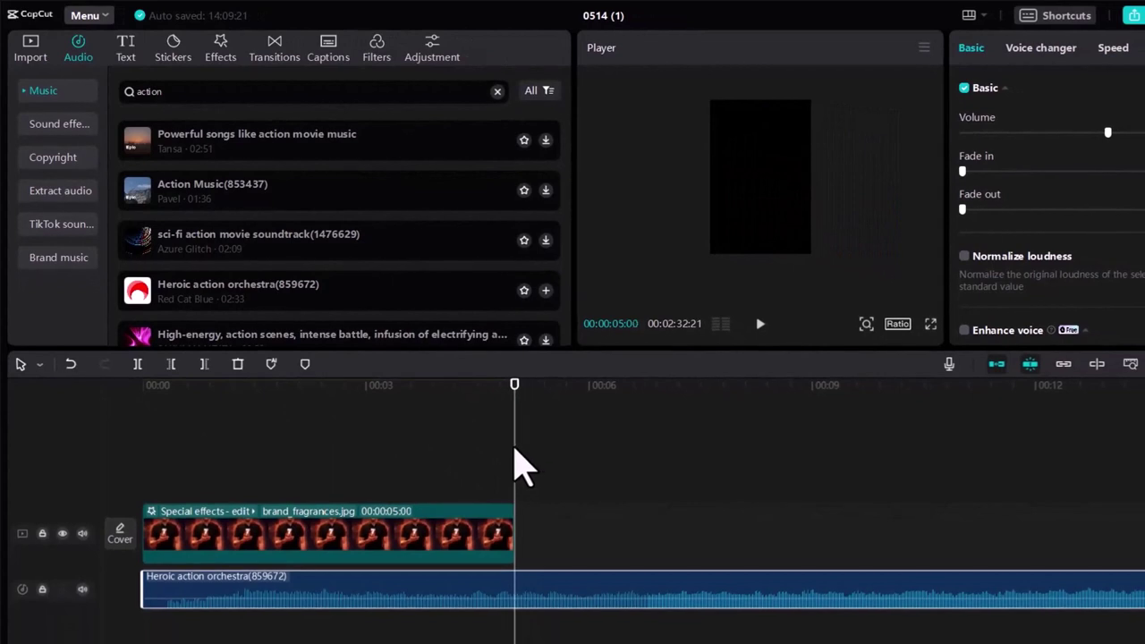
pyautogui.hotkey('ctrl', 'b')
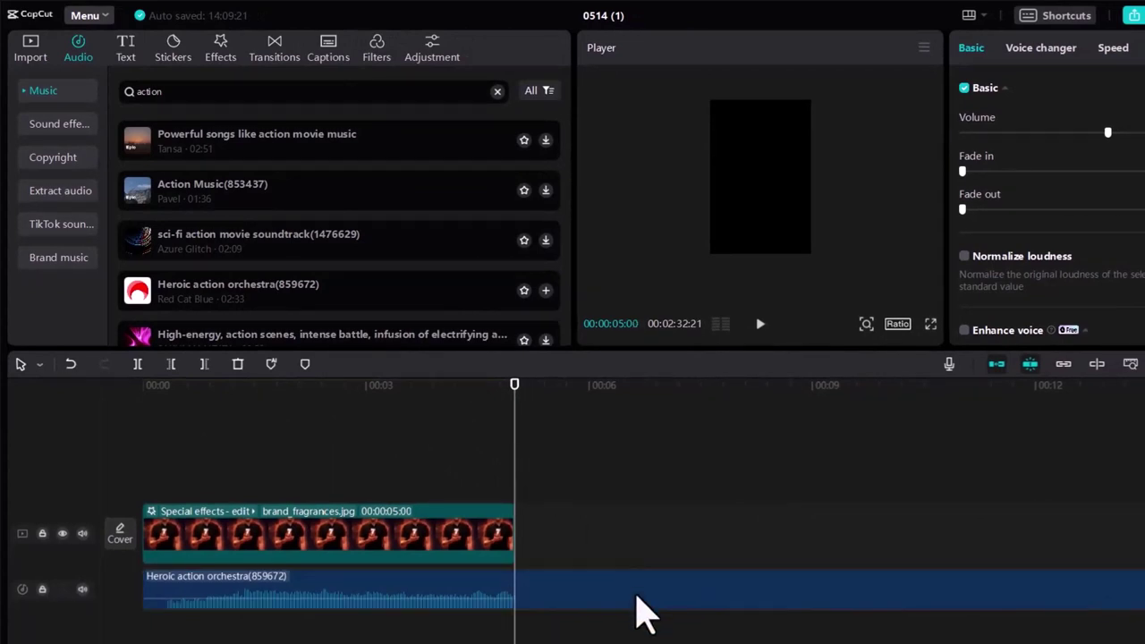
pyautogui.click(632, 597)
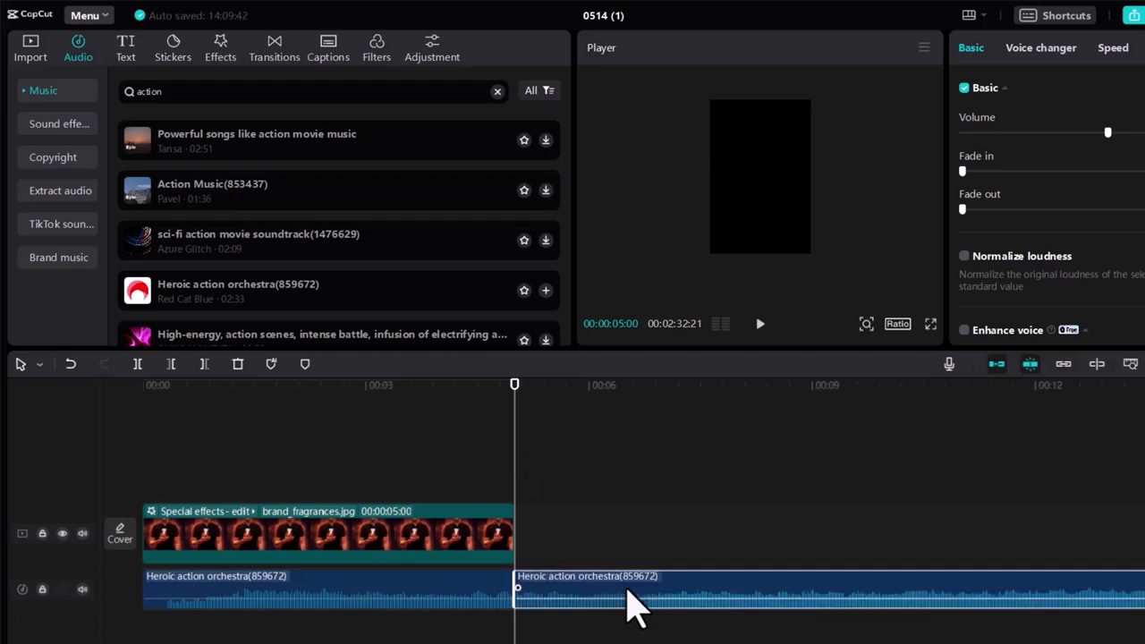
pyautogui.press('Delete')
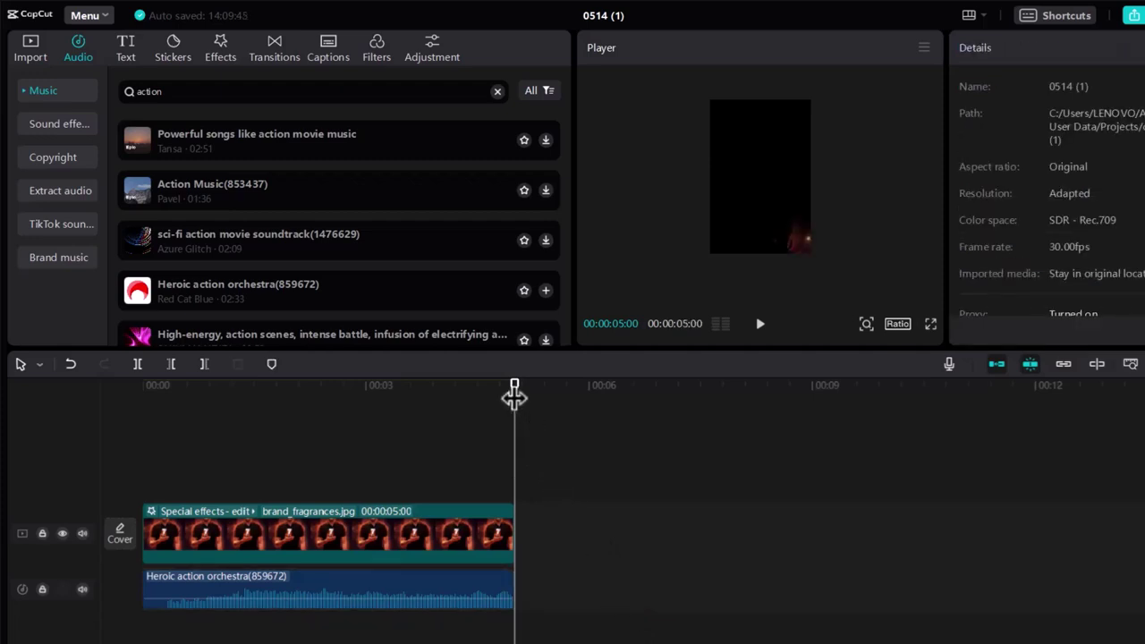
pyautogui.moveTo(514, 394); pyautogui.dragTo(126, 444)
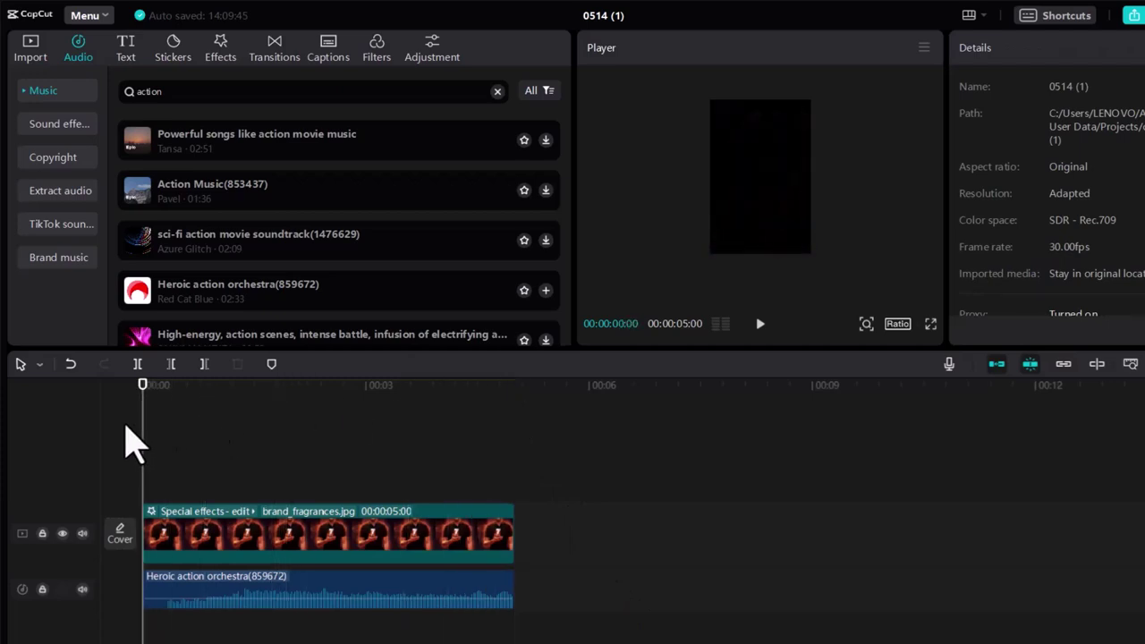